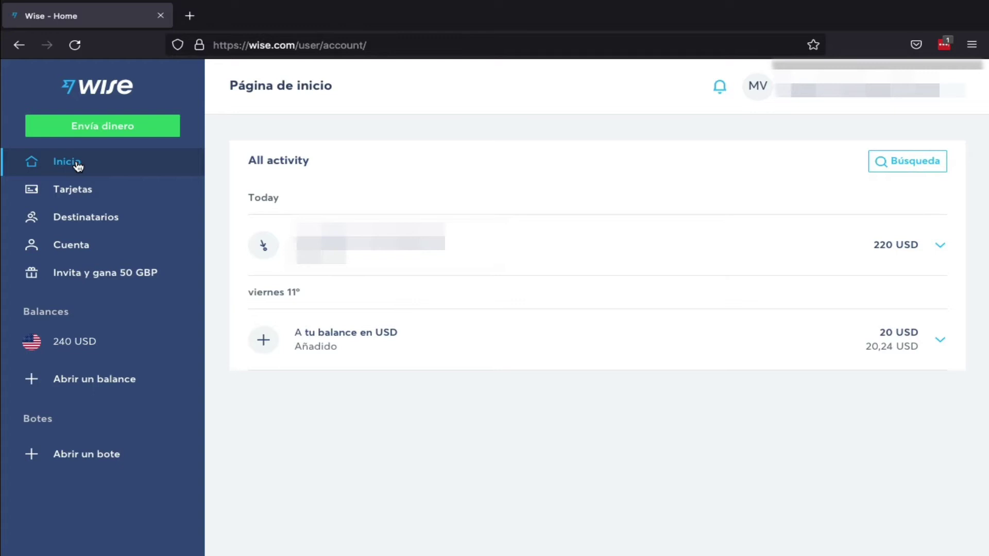
Start a money transfer to your own saved bank account from the recipients list.
click(108, 219)
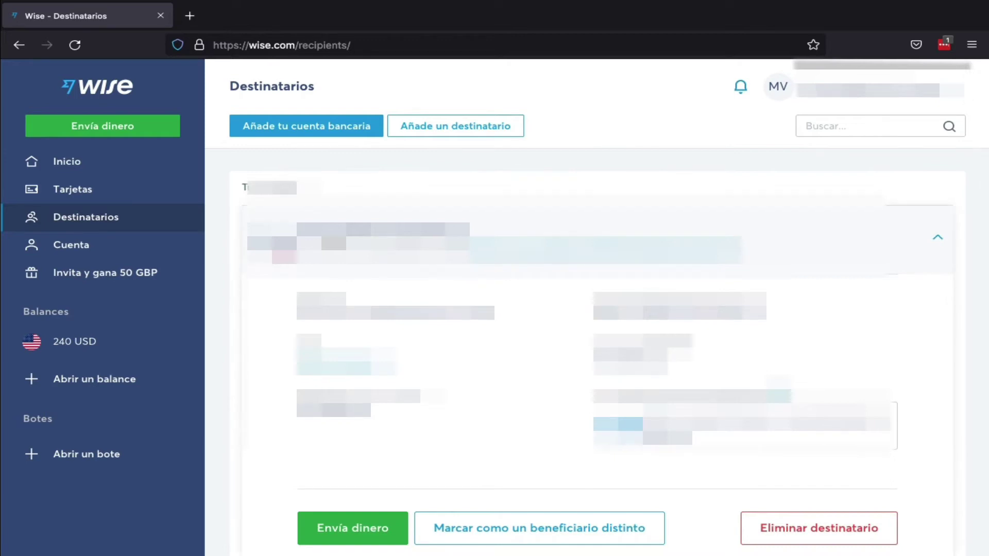
scroll(360, 478, down, 1)
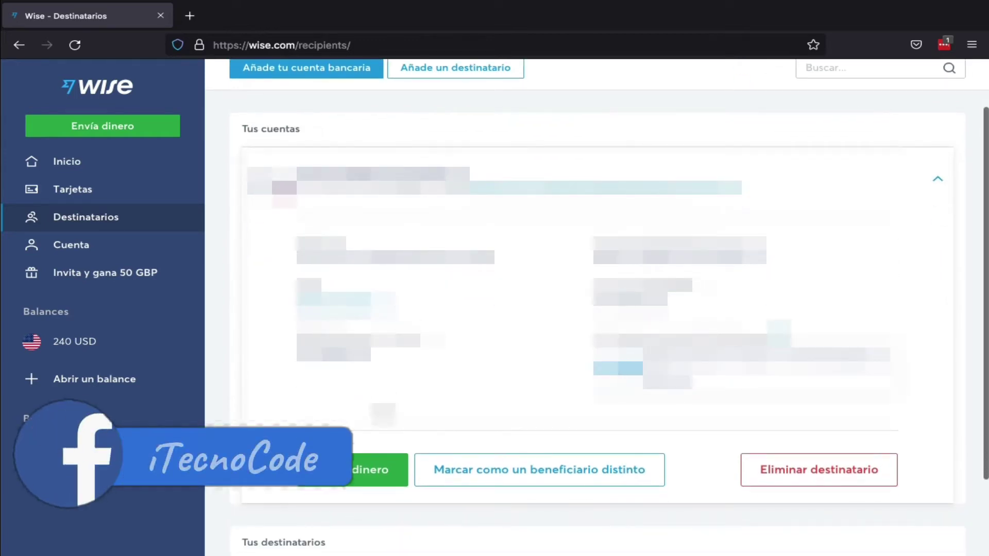
click(360, 474)
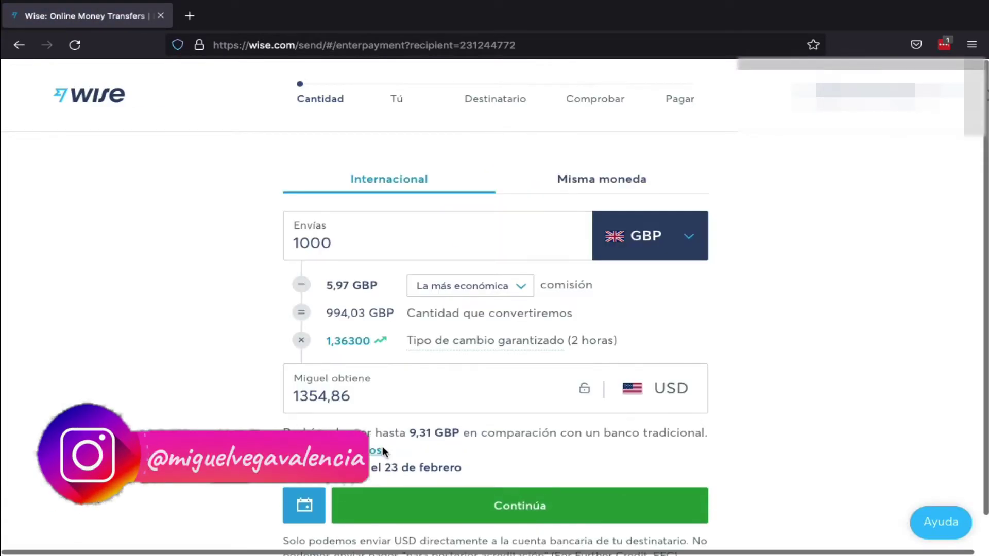
Switch the transfer to same currency and set the amount the recipient receives to exactly 220 USD.
click(587, 183)
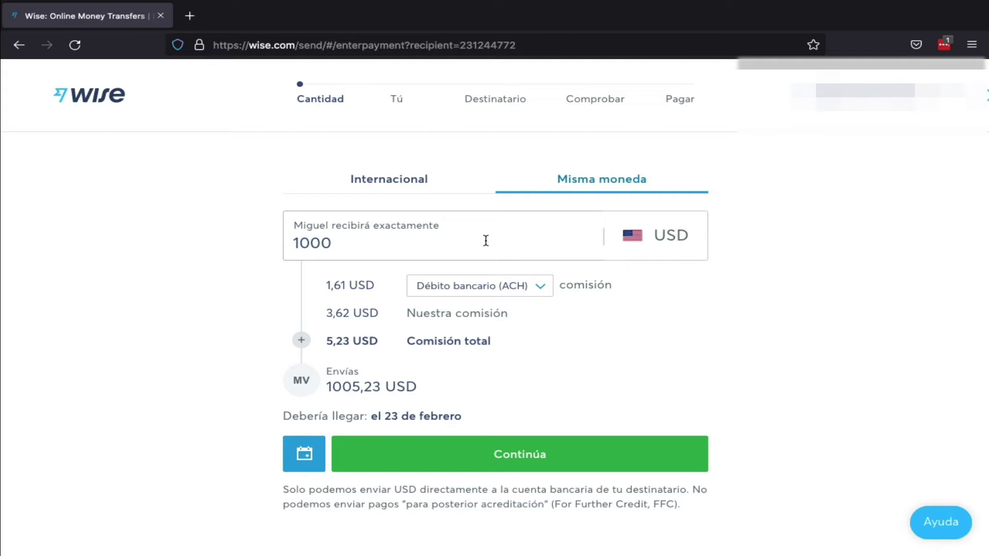
click(355, 240)
drag(355, 240, 268, 234)
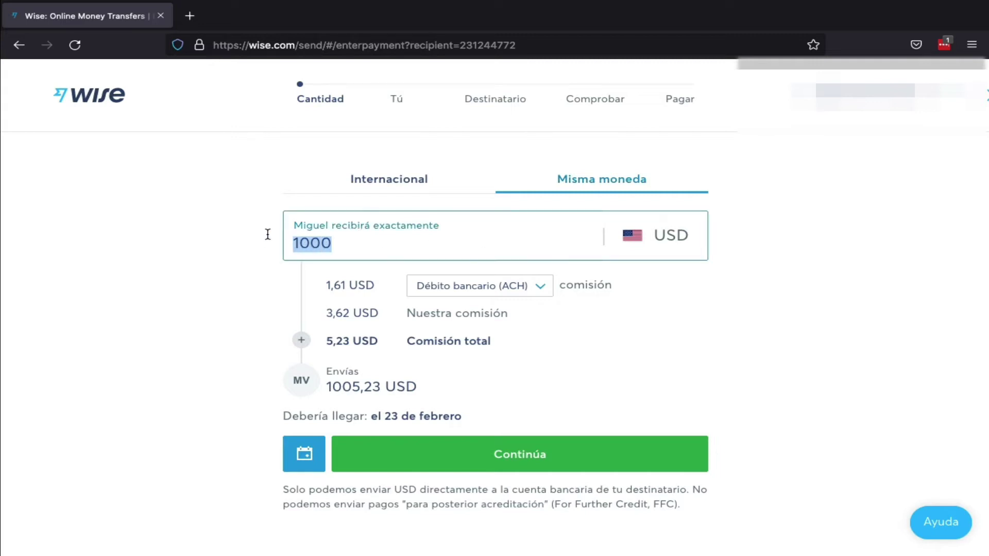
key(BackSpace)
text(220)
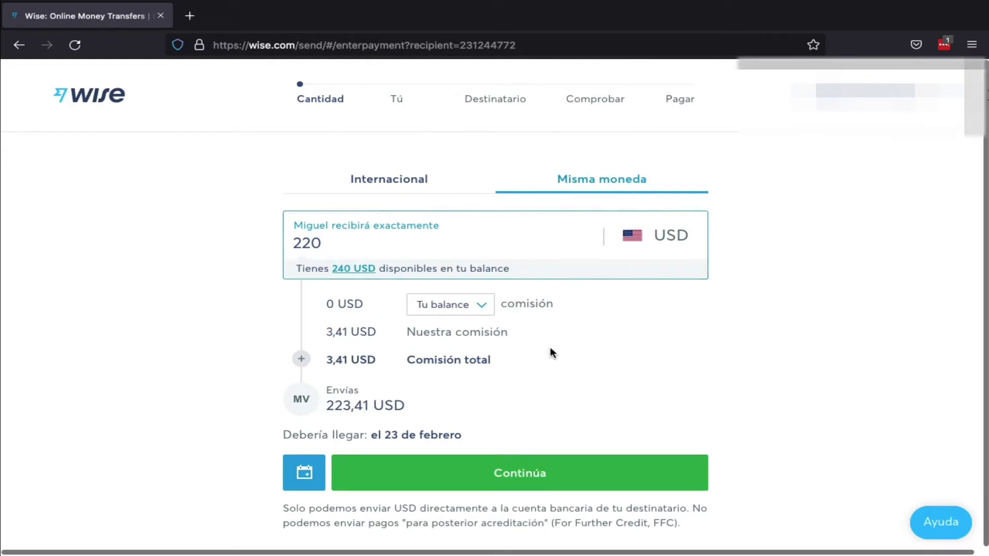
Try Débito bancario (ACH) as the payment method to compare its fee, and switch back to Tu balance.
click(472, 307)
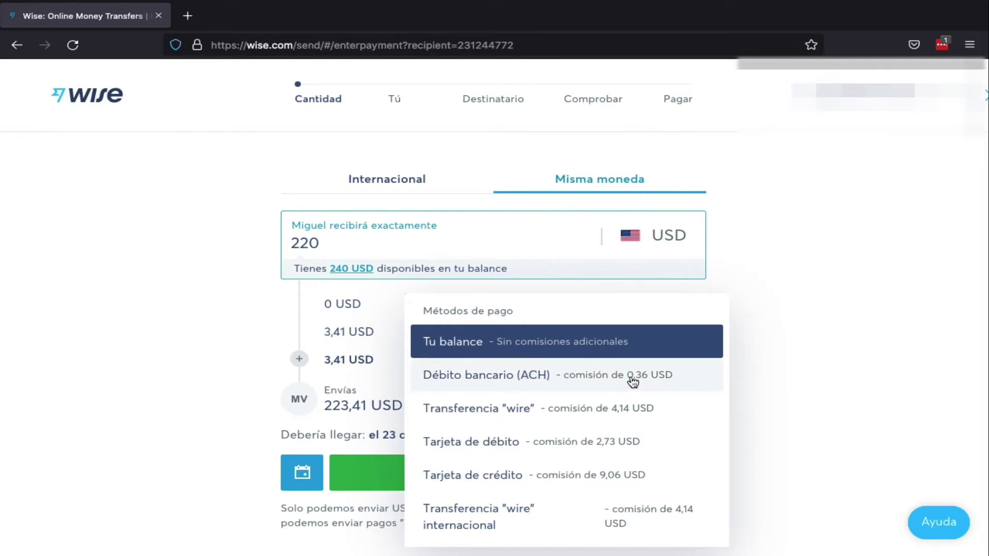
click(771, 302)
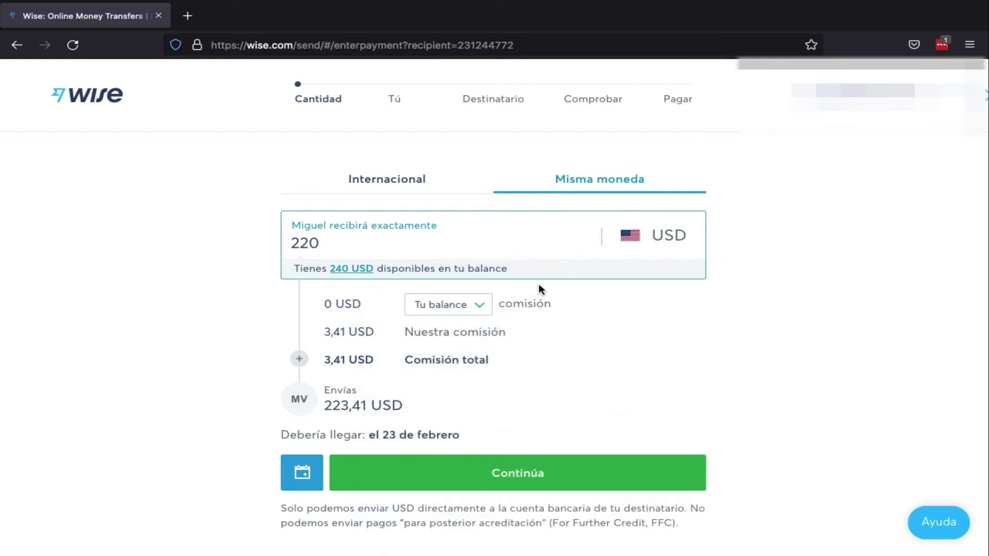
click(470, 304)
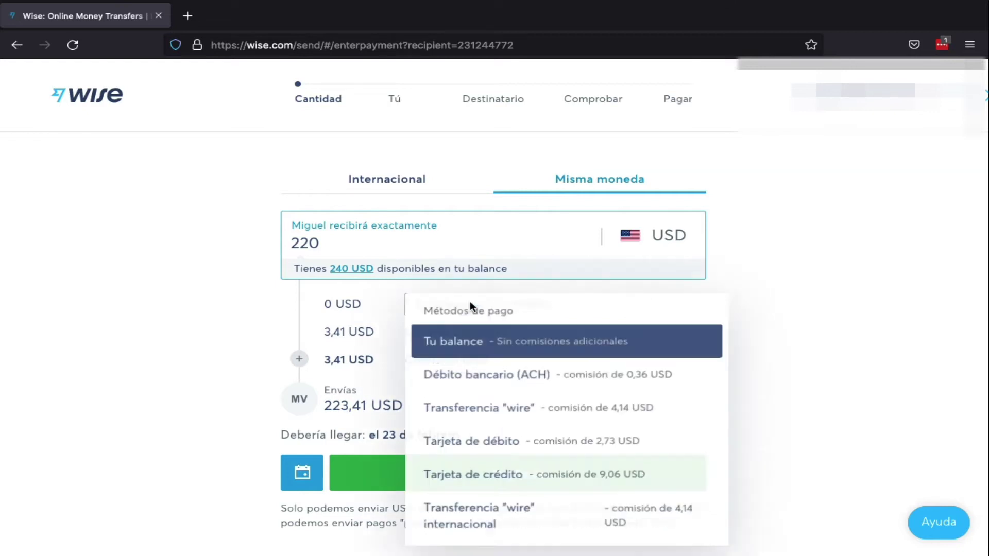
click(541, 380)
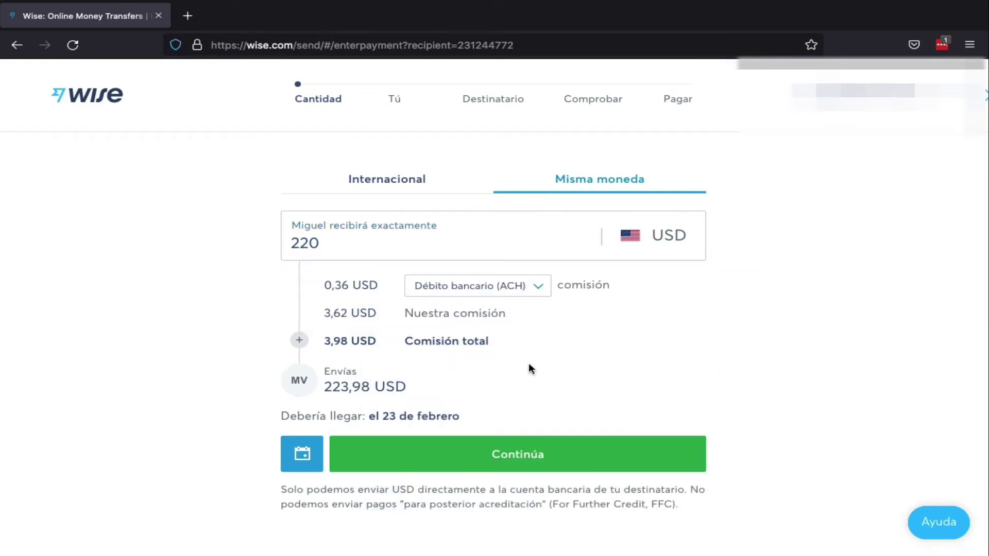
click(485, 283)
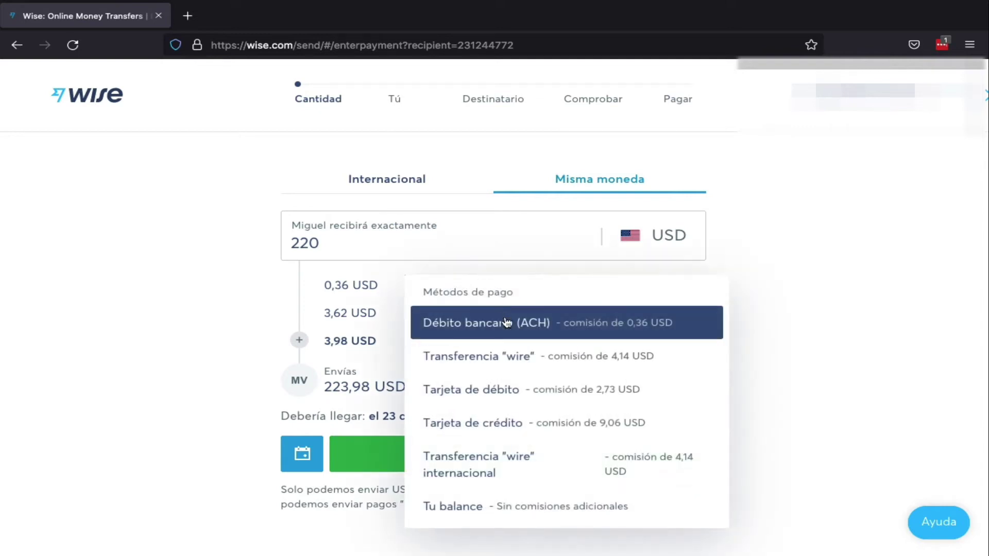
click(484, 507)
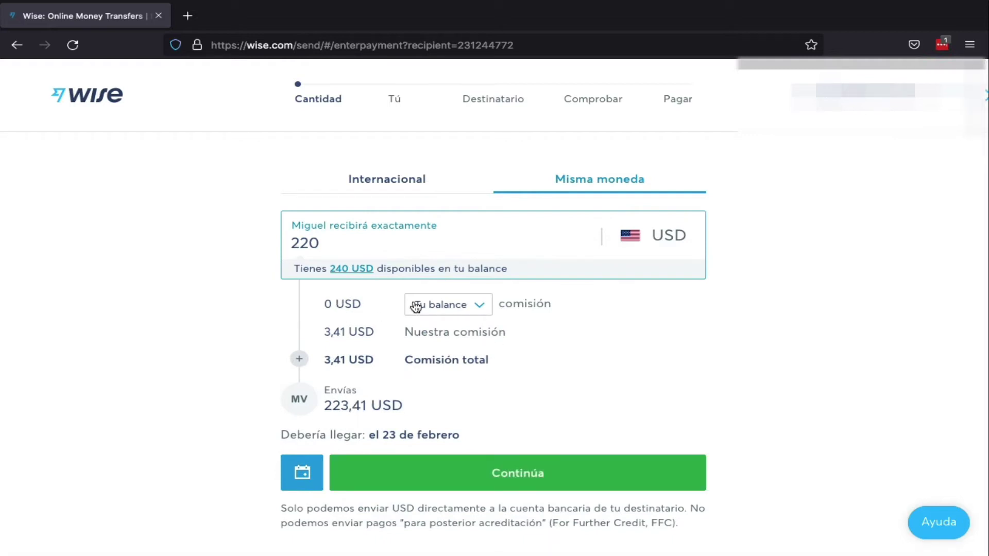
Check the estimated arrival date of the transfer and continue with the quoted amount.
scroll(789, 347, down, 1)
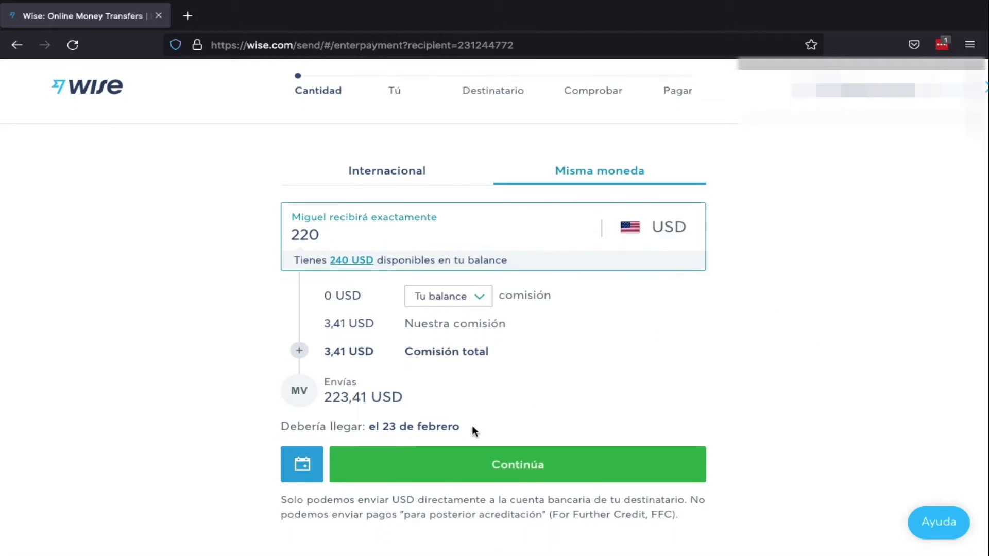
triple_click(350, 427)
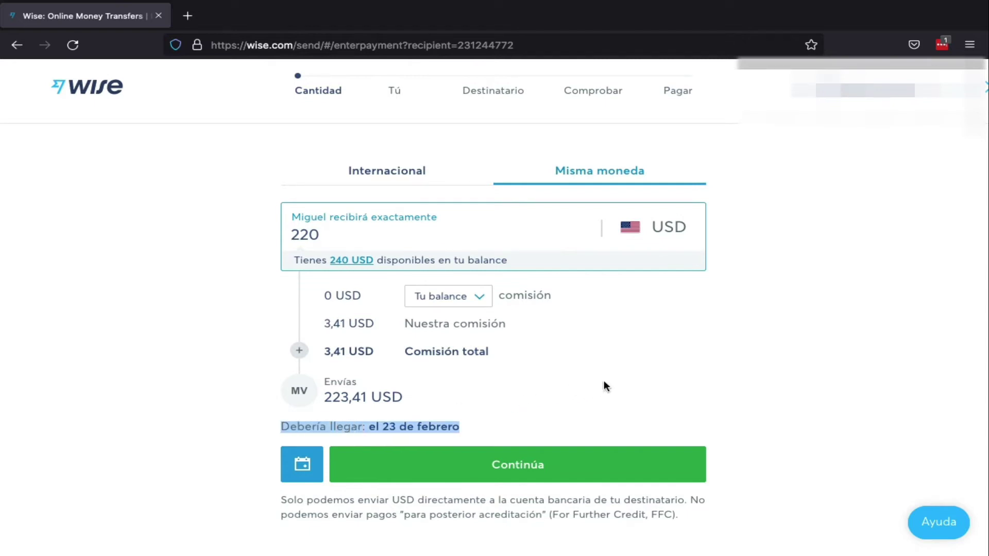
click(886, 381)
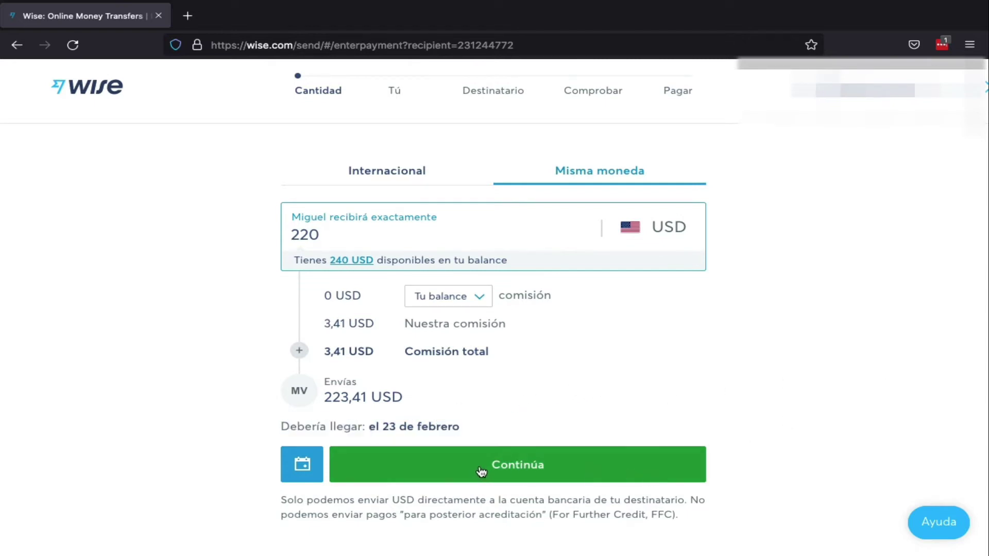
click(529, 463)
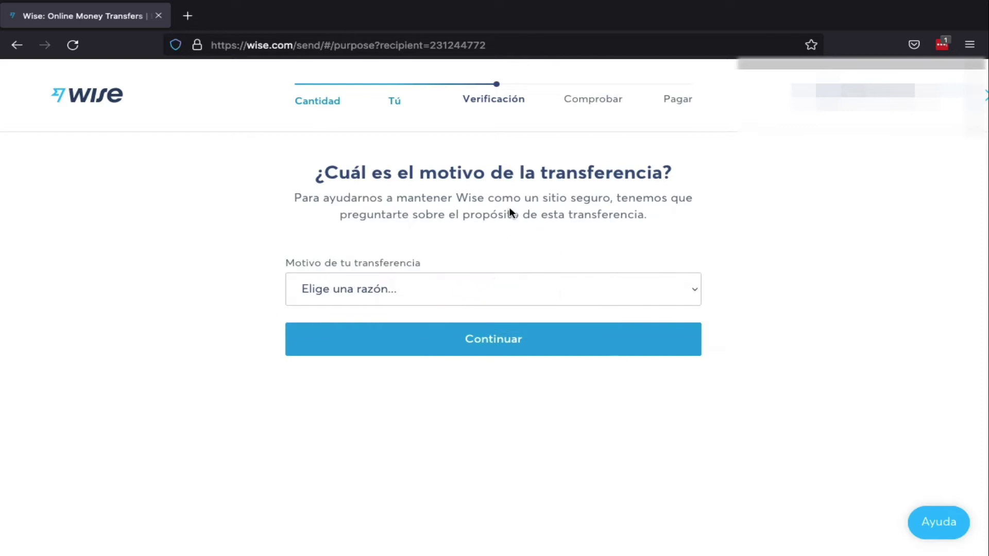
Give Otra razón as the reason for the transfer and choose the 2,90 USD option for the intermediary bank fees.
click(426, 297)
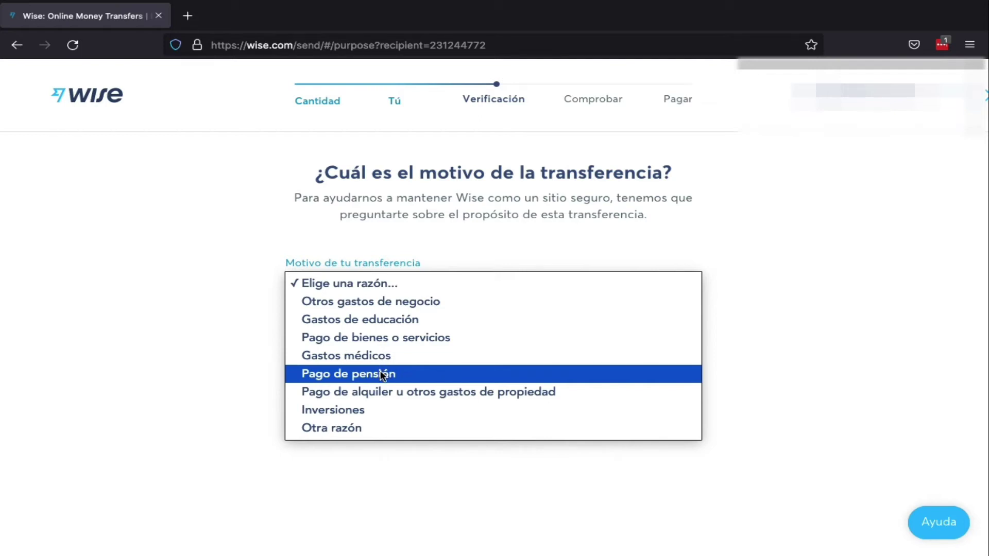
click(326, 431)
click(402, 288)
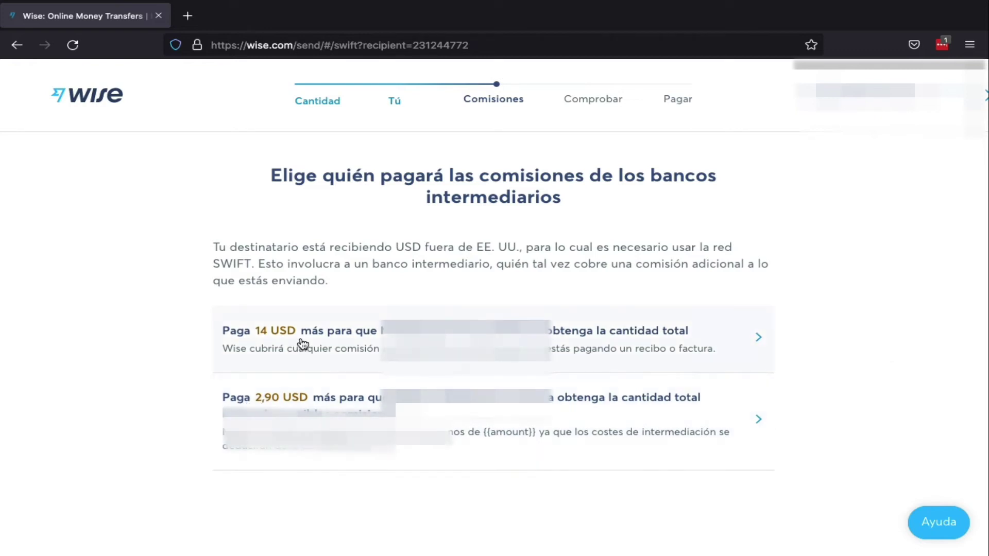
click(603, 427)
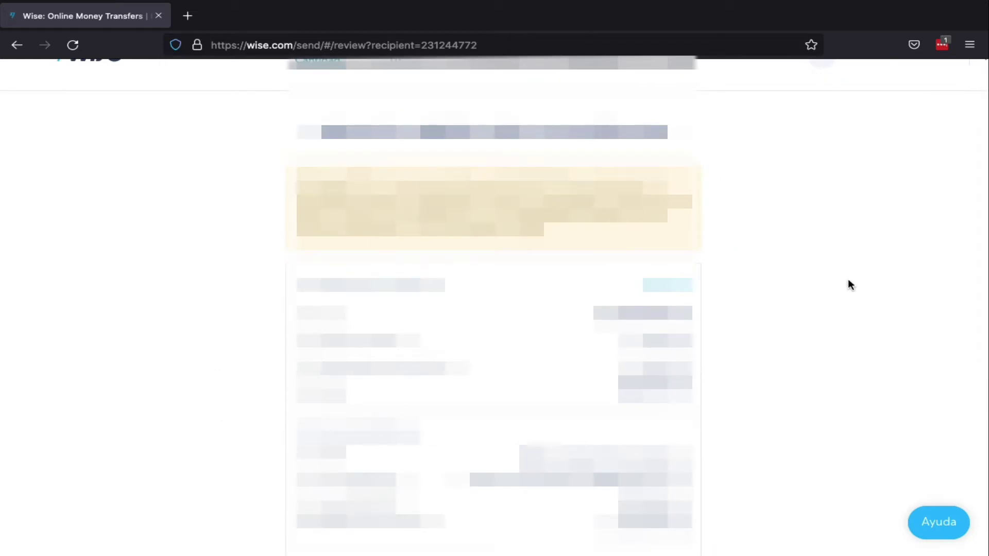
Review the transfer details and confirm them with the reference "Ingresos de Educacion" and the terms of use accepted.
scroll(832, 313, down, 2)
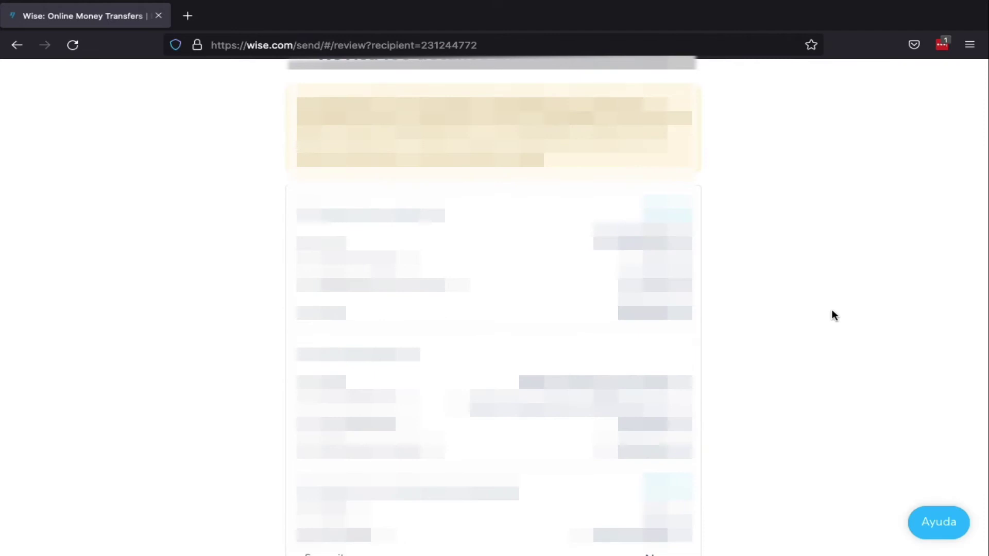
scroll(820, 325, down, 5)
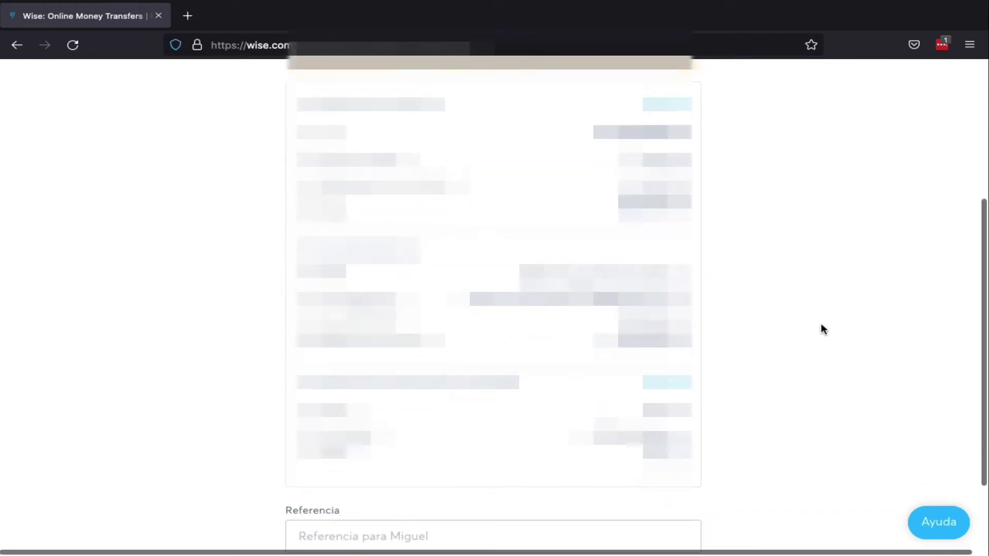
scroll(820, 328, down, 2)
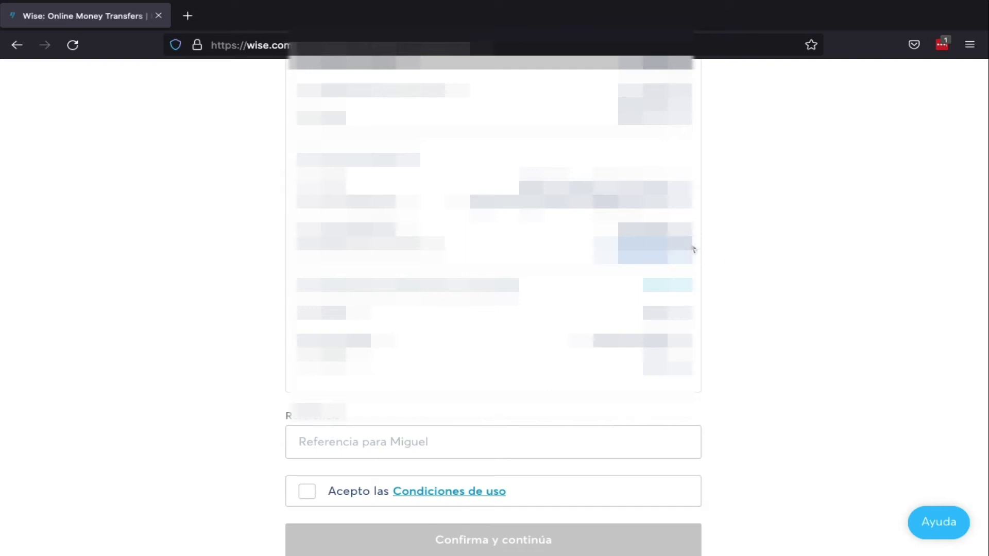
click(818, 305)
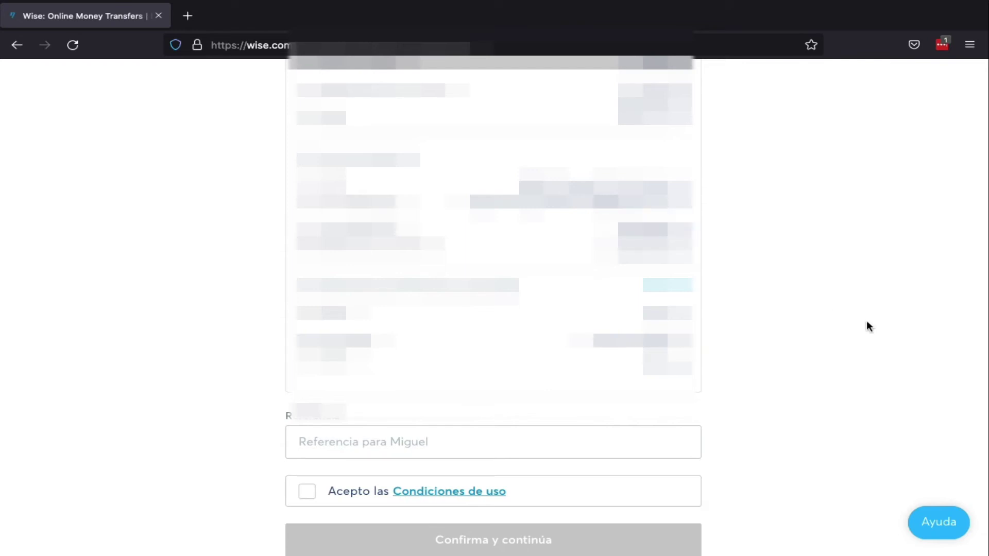
scroll(866, 320, down, 1)
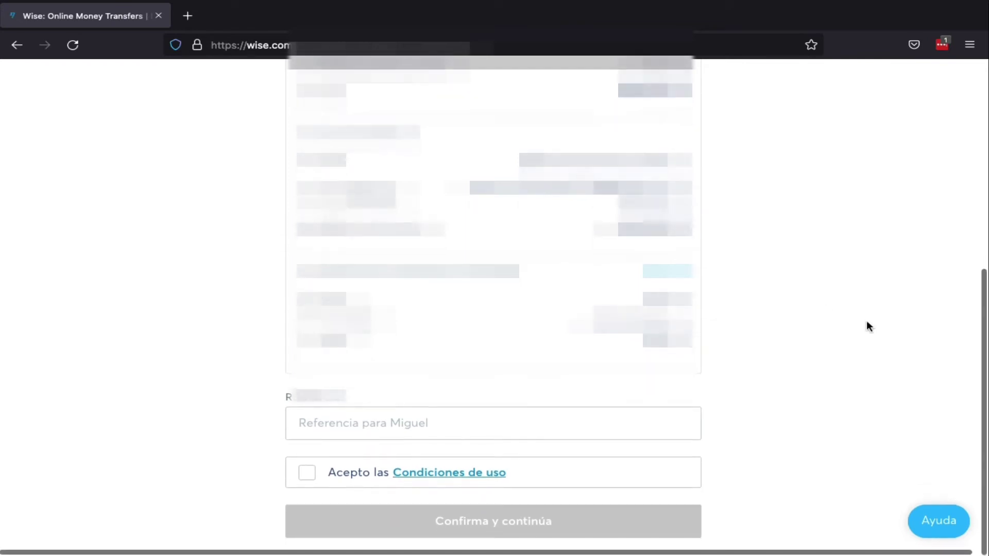
click(443, 434)
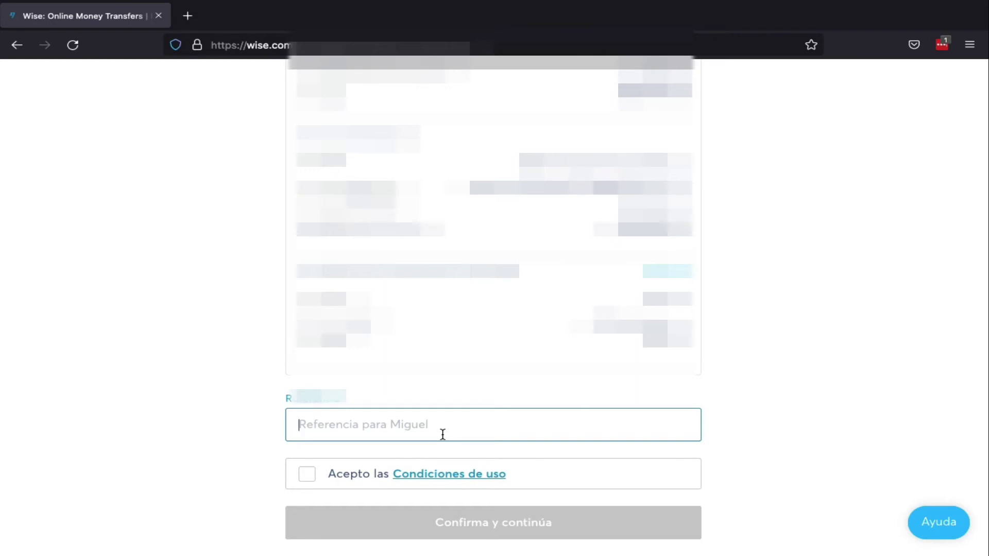
text(Ingresos)
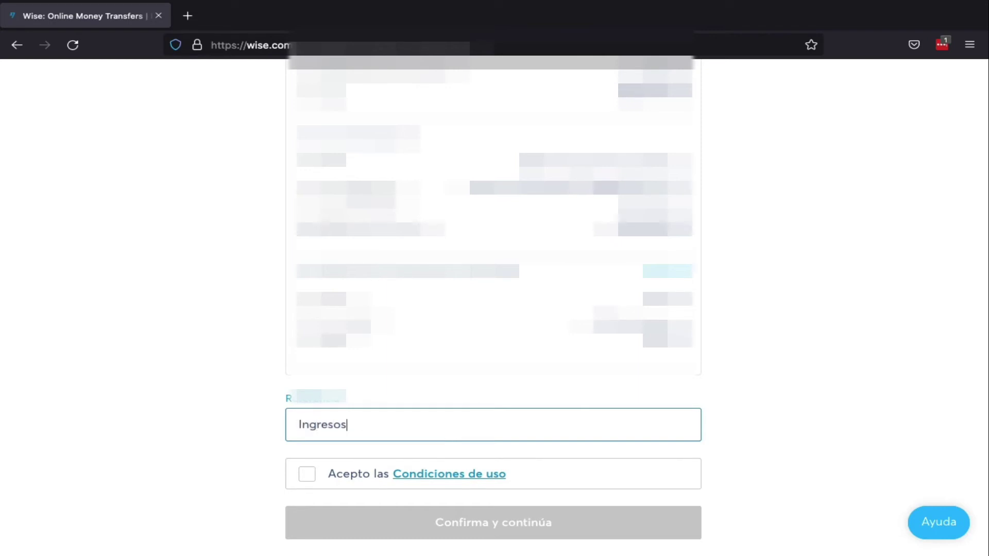
text( de Educacion)
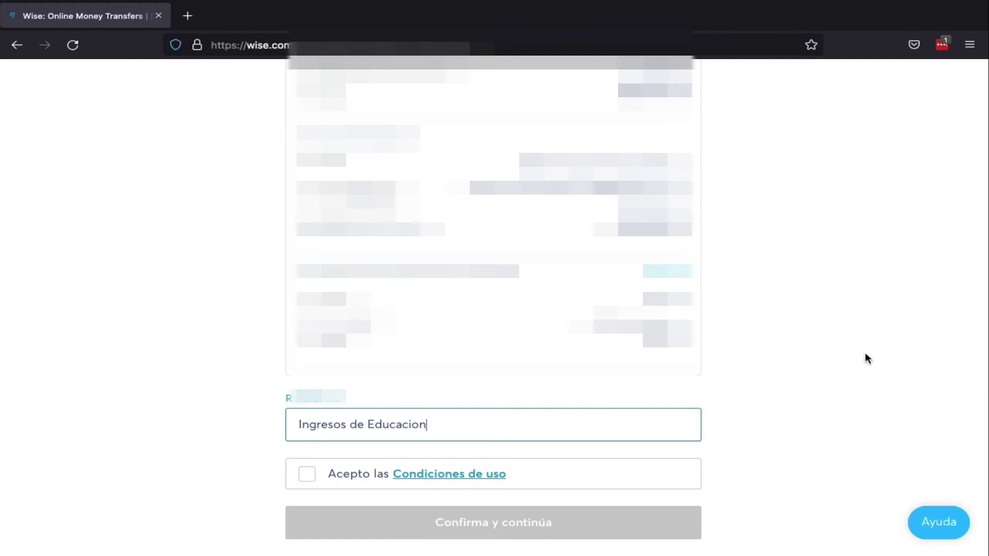
click(307, 480)
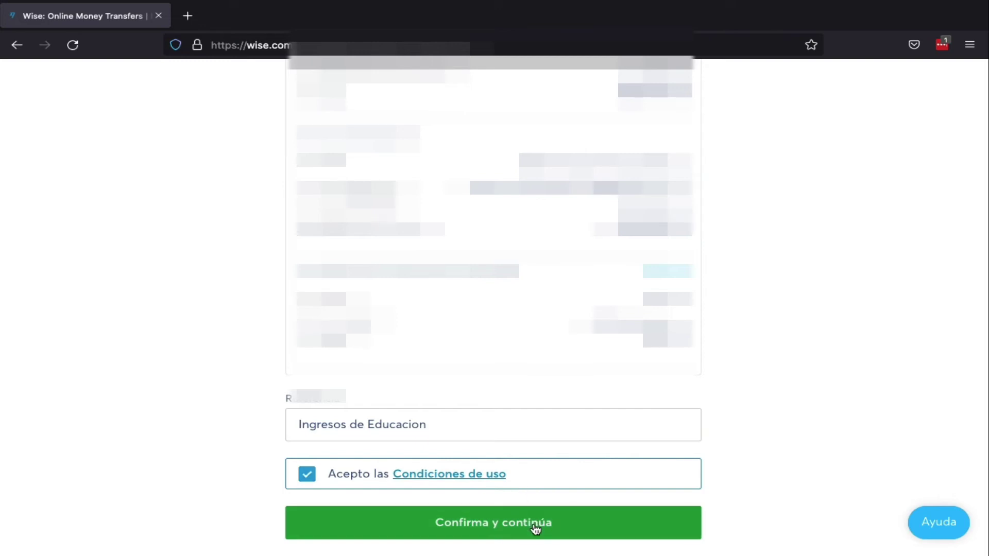
click(487, 527)
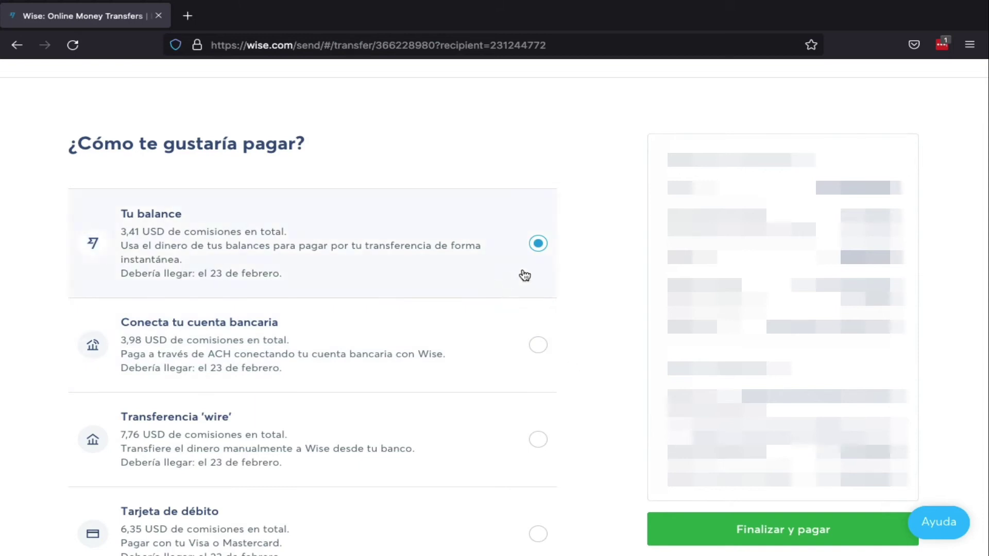
Pay for the transfer from Tu balance and approve it with the account password, without saving the password in the browser.
scroll(595, 336, down, 2)
scroll(595, 335, down, 1)
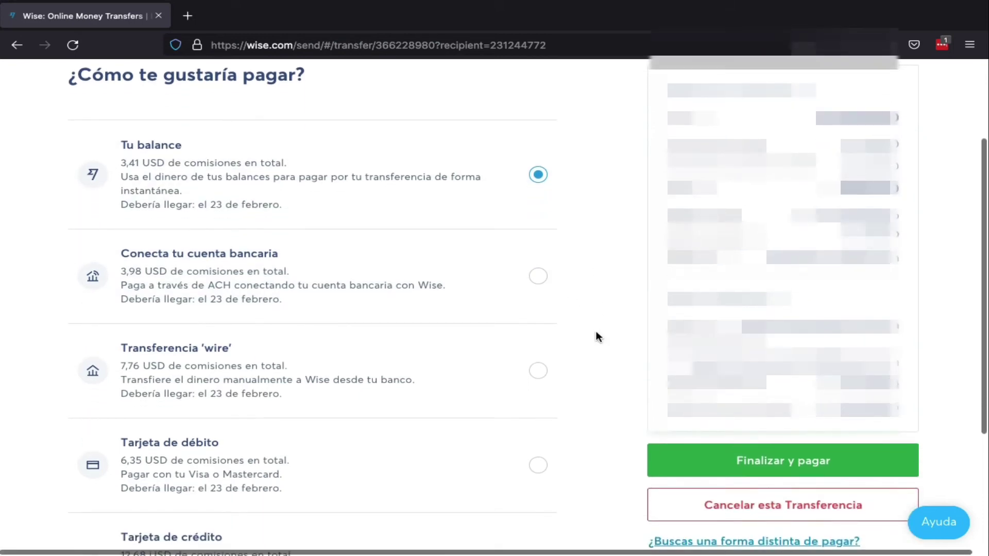
scroll(597, 336, down, 4)
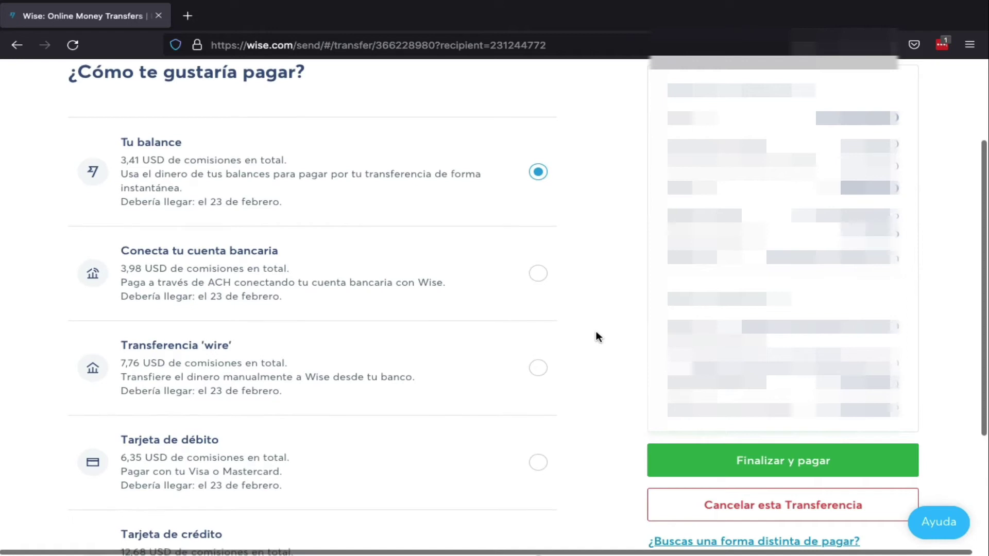
scroll(596, 336, down, 4)
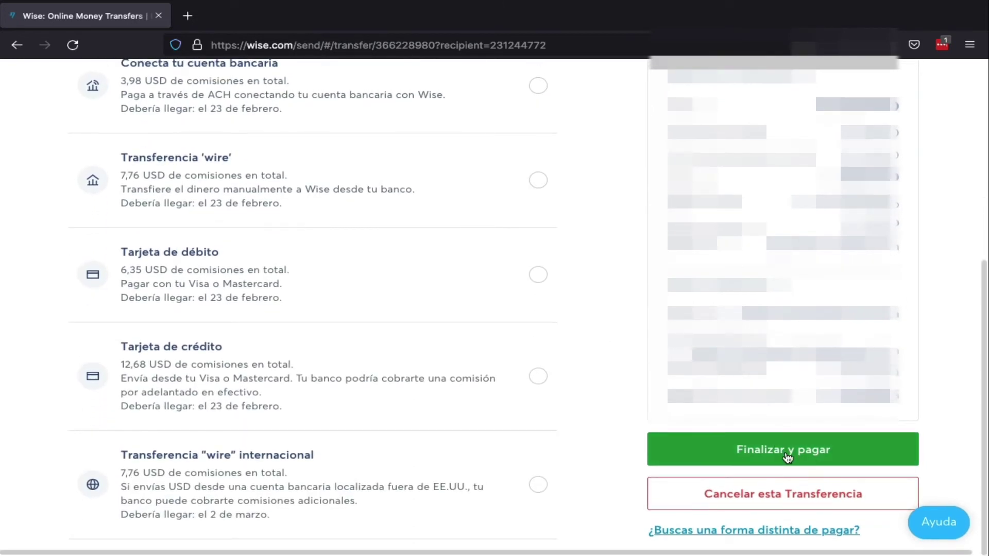
click(787, 455)
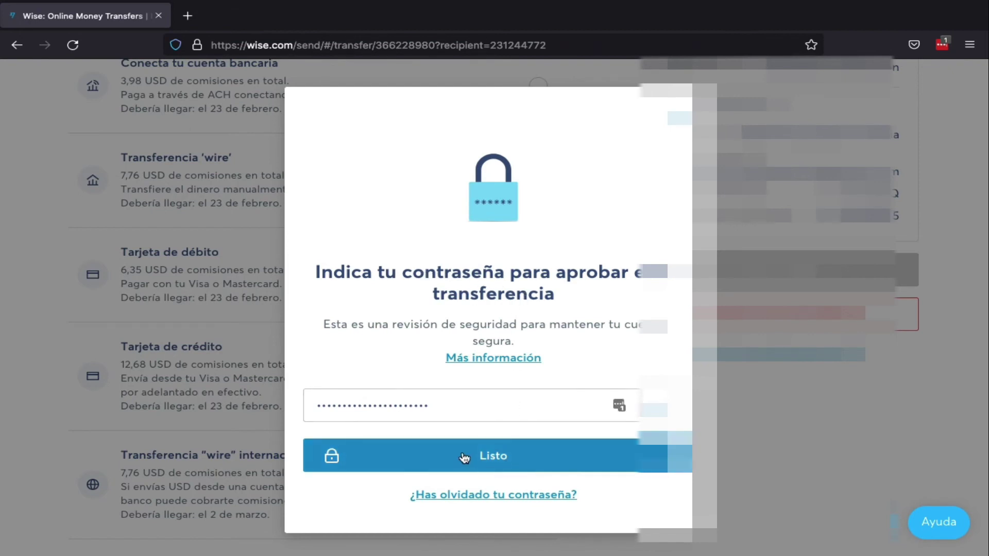
click(492, 456)
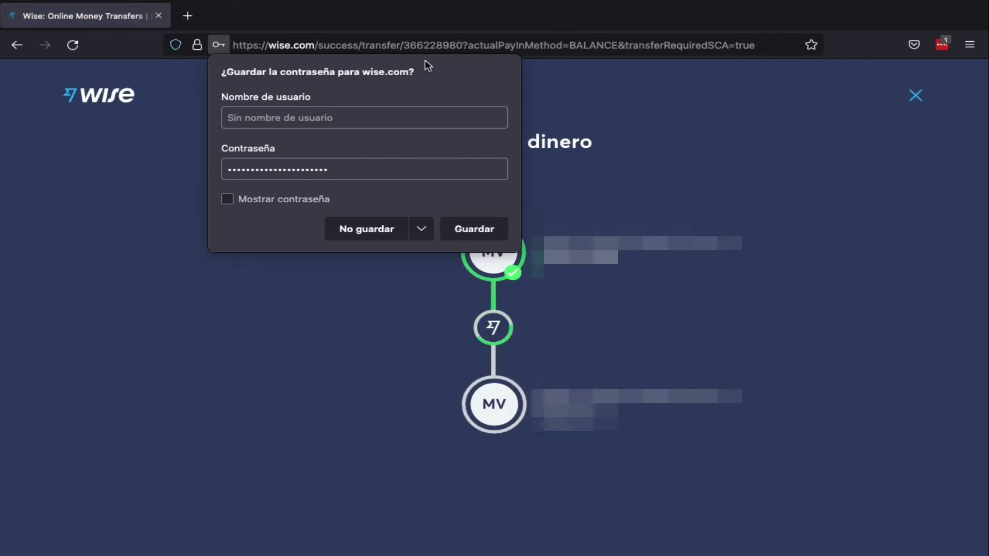
click(442, 25)
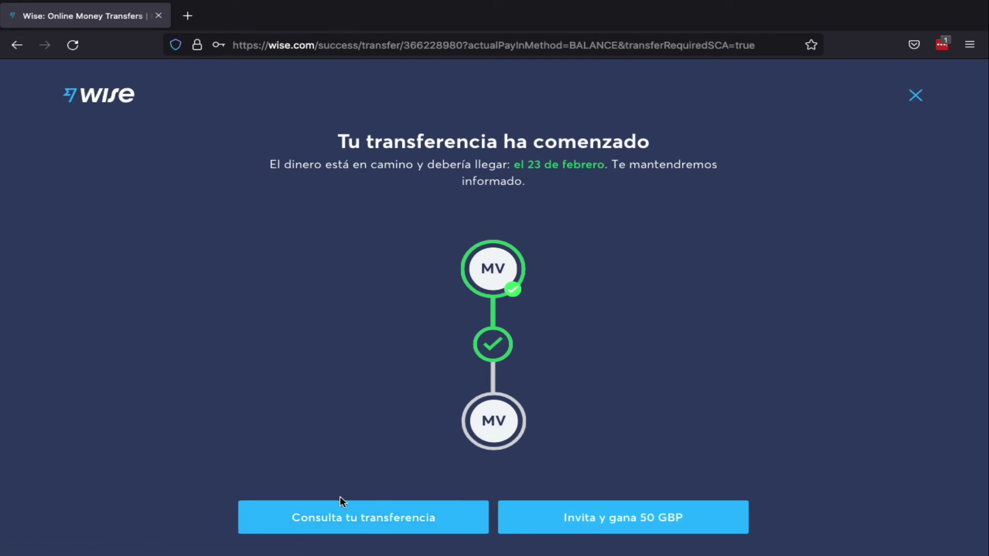
Open the activity view of the started transfer and check its details under En progreso.
click(315, 533)
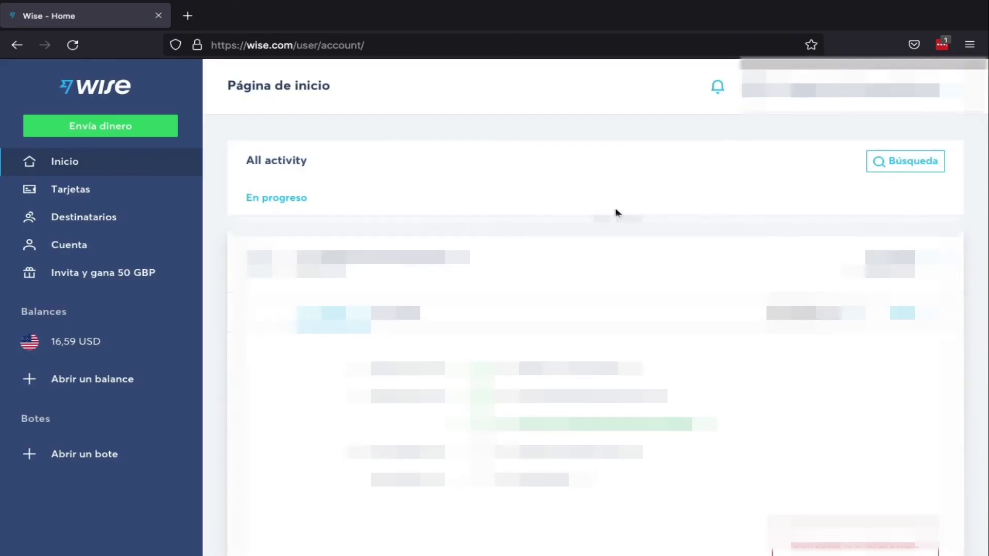
drag(326, 199, 245, 202)
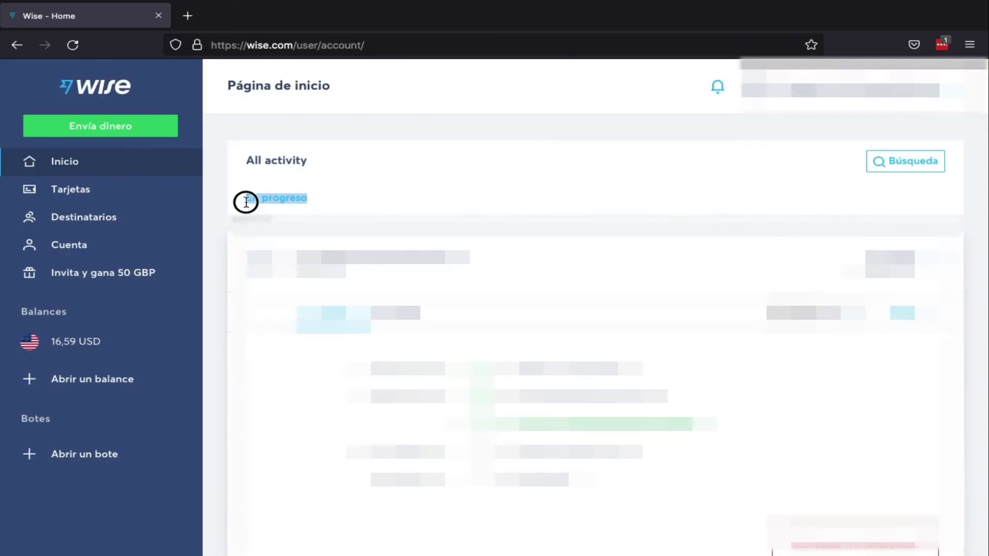
click(331, 200)
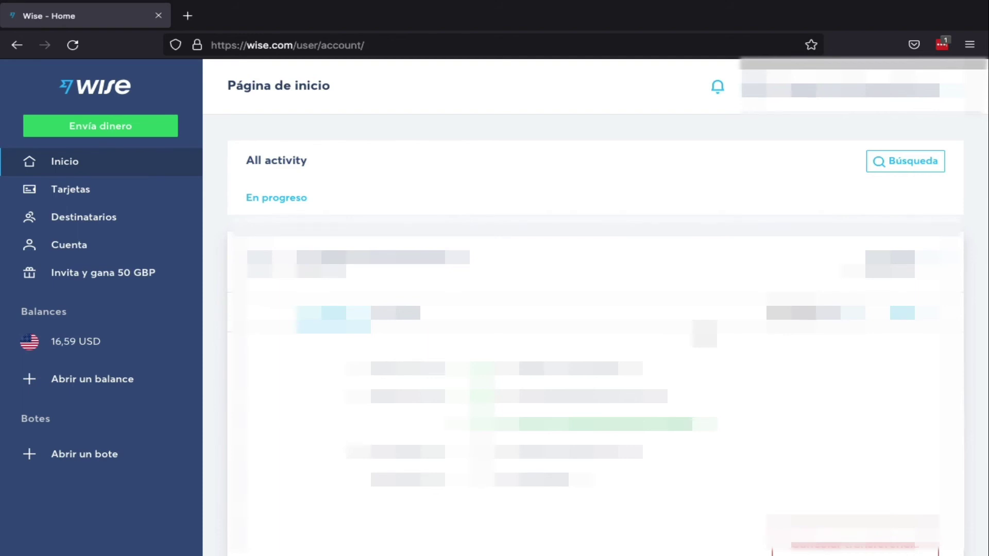
scroll(595, 335, down, 1)
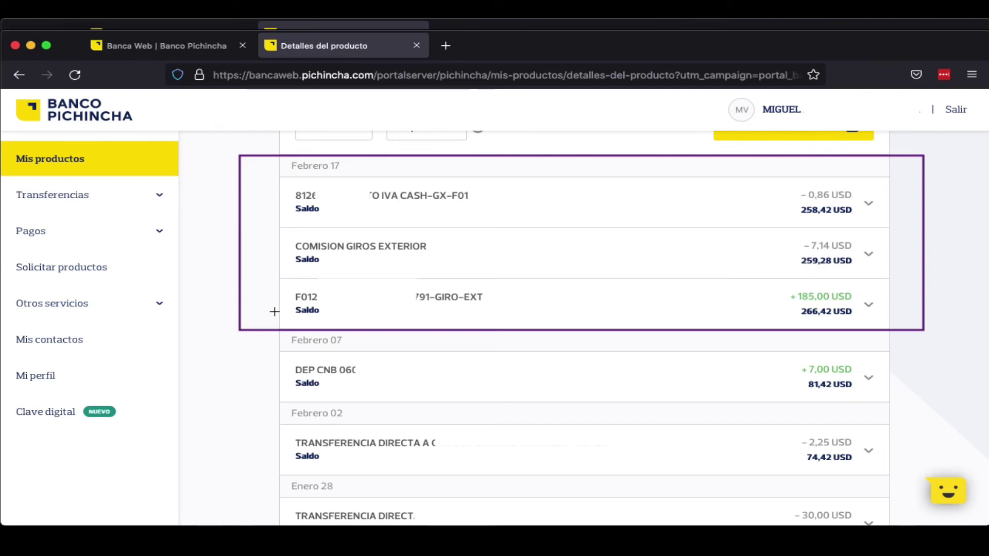
Switch to the Excel workbook Libro1 and review the WISE - CUENTA BANCARIA EC duration in the TIEMPO table.
key(ctrl+Left)
click(226, 262)
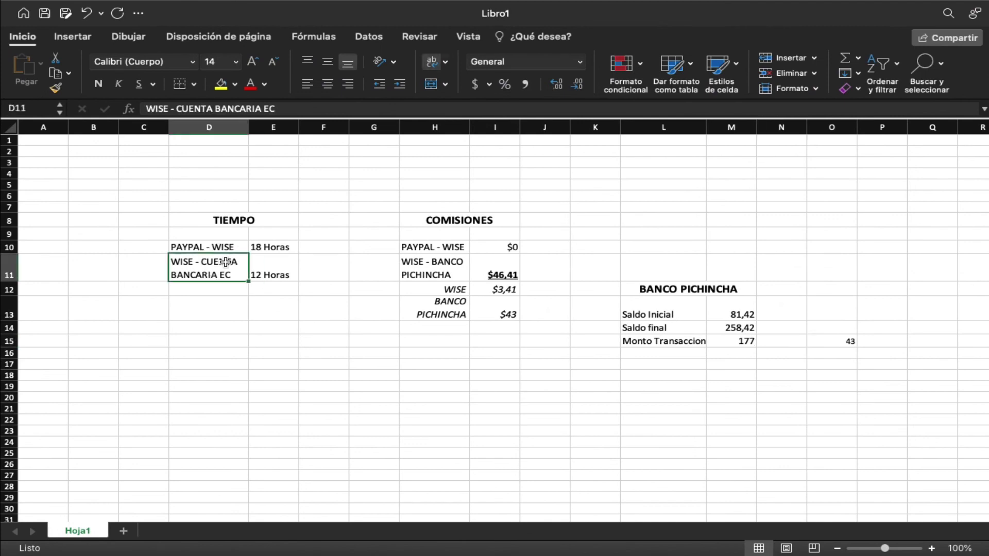
key(Right)
key(Left)
key(Right)
key(Left)
Review the WISE - BANCO PICHINCHA fee and its breakdown by Wise and Banco Pichincha in the COMISIONES table.
click(444, 275)
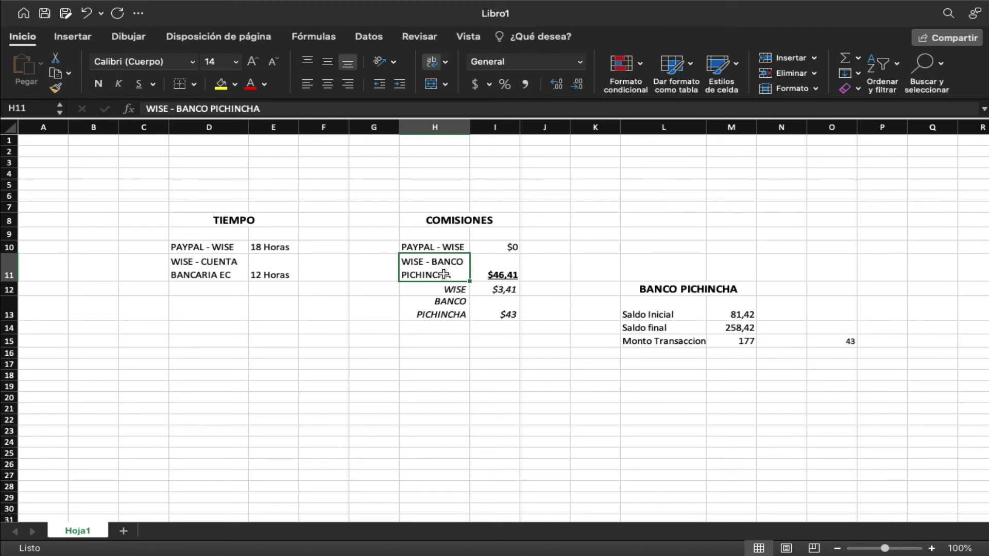
key(Down)
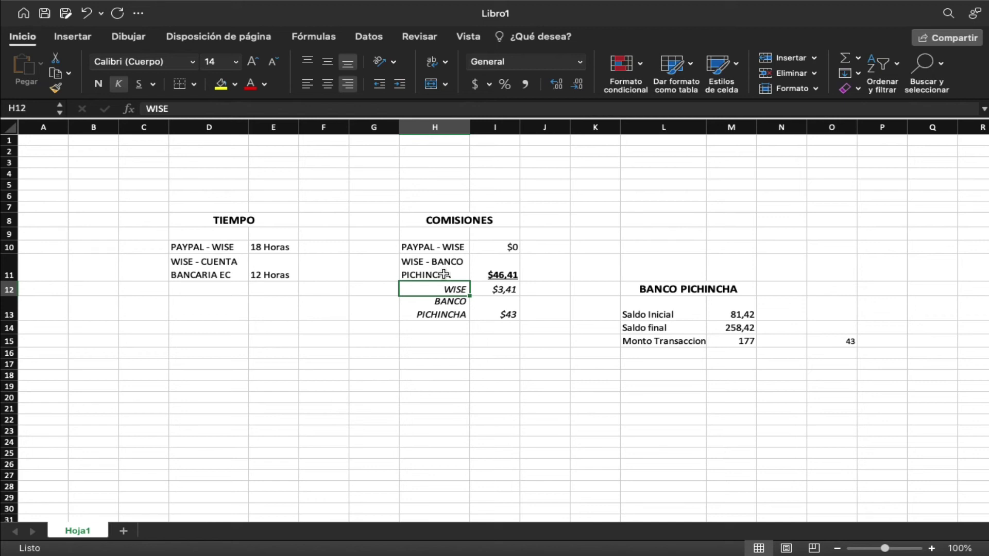
key(Right)
key(Down)
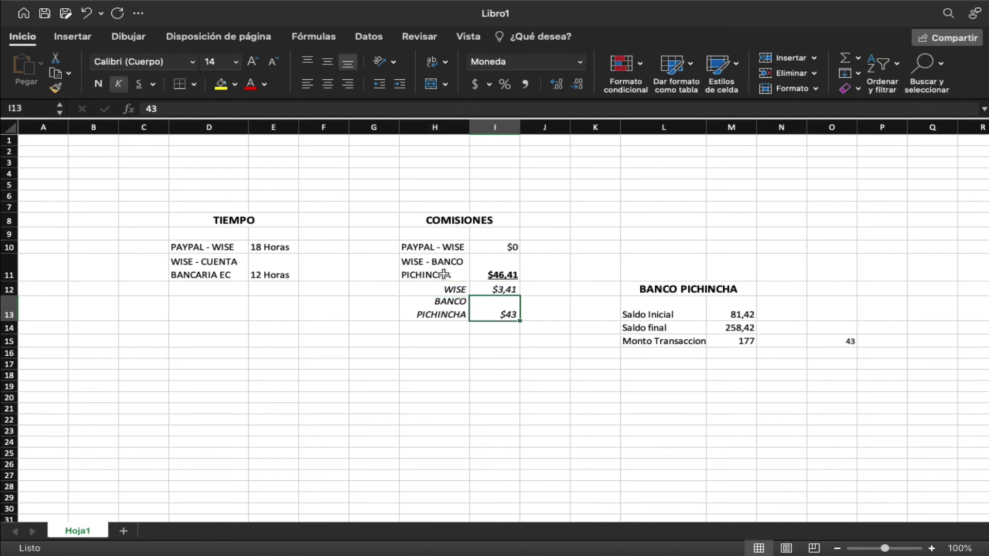
key(Left)
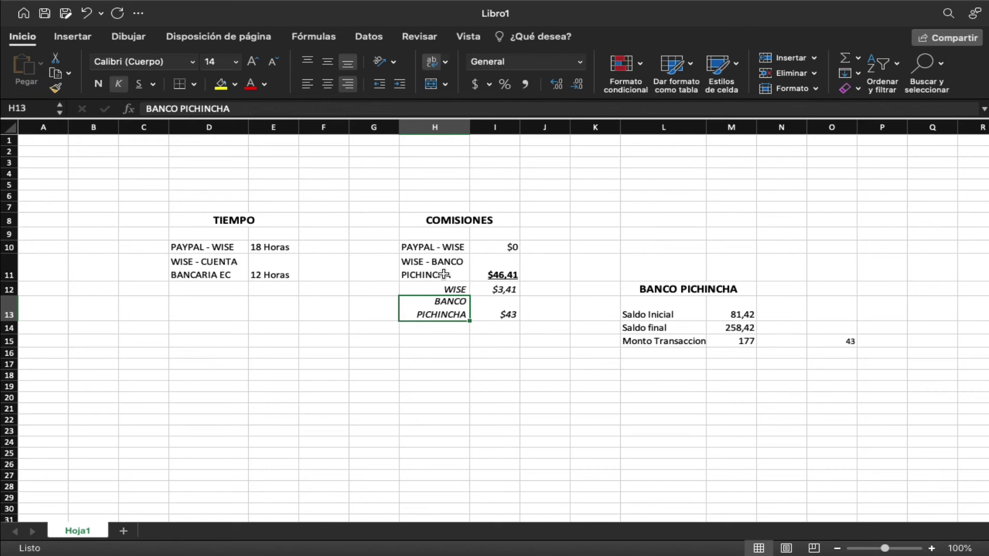
key(Right)
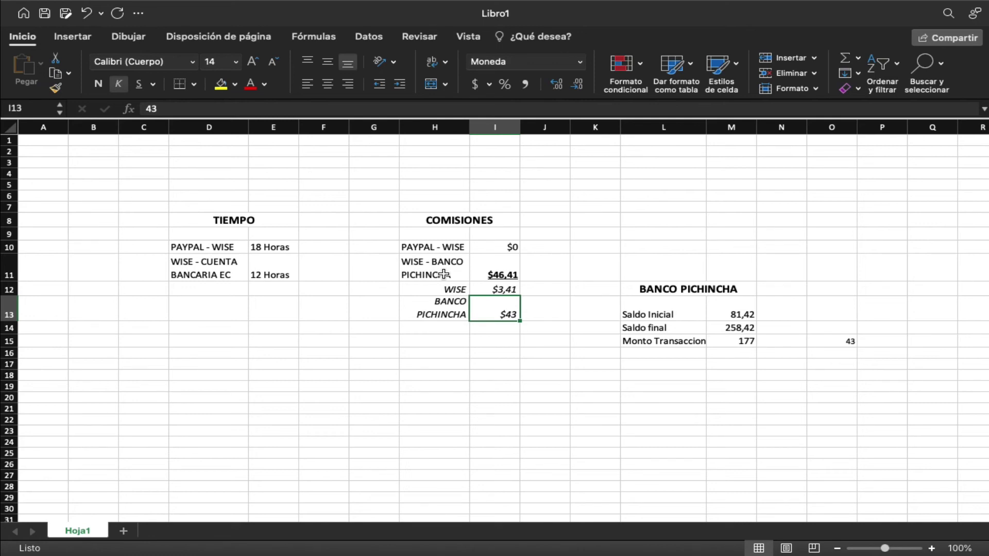
Enter the sent amount 220 in cell O17 and the received amount 177 in cell O18.
key(Right)
key(Right)
key(Right)
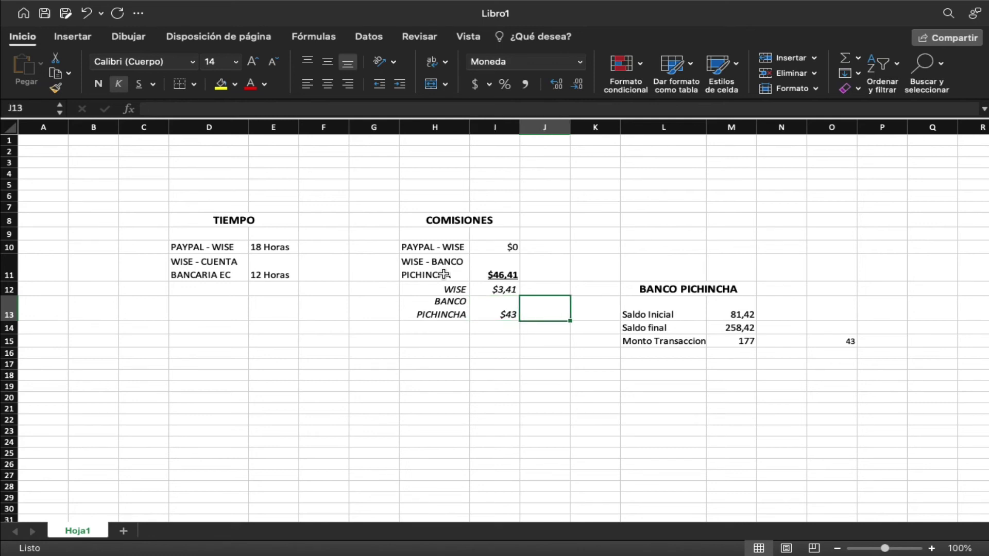
key(Down)
key(Down)
key(Right)
key(Right)
key(Right)
key(Right)
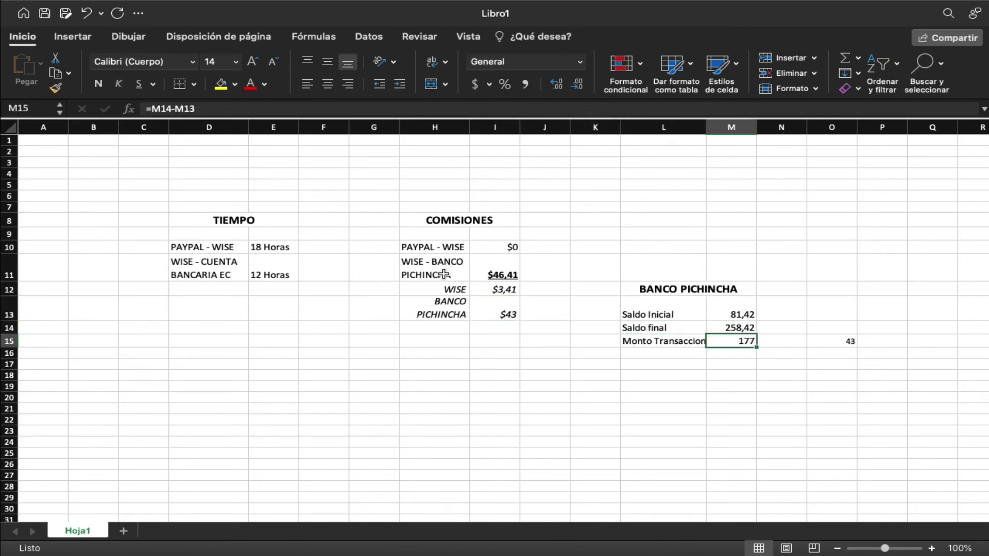
key(Left)
key(Down)
key(Down)
text(220)
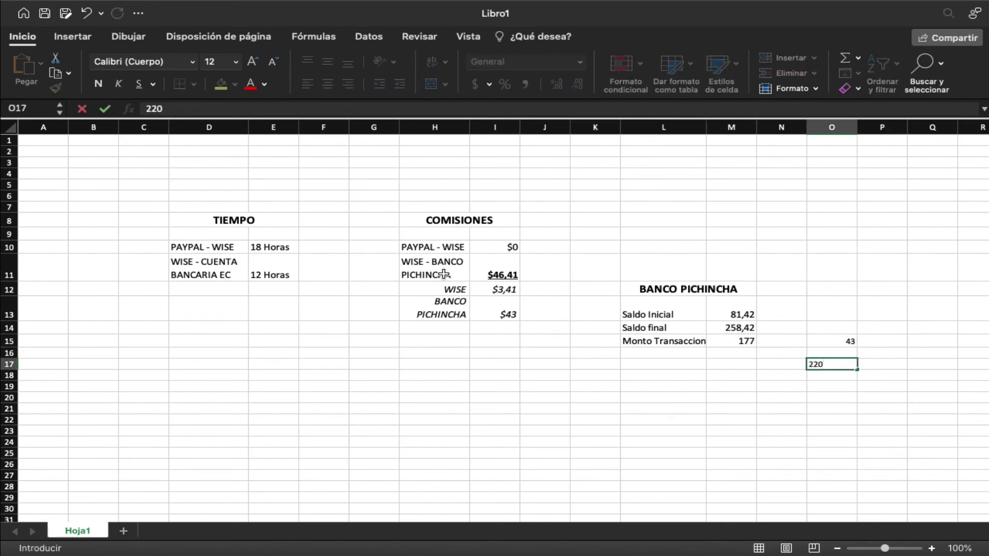
text(-)
key(BackSpace)
key(Return)
text(177)
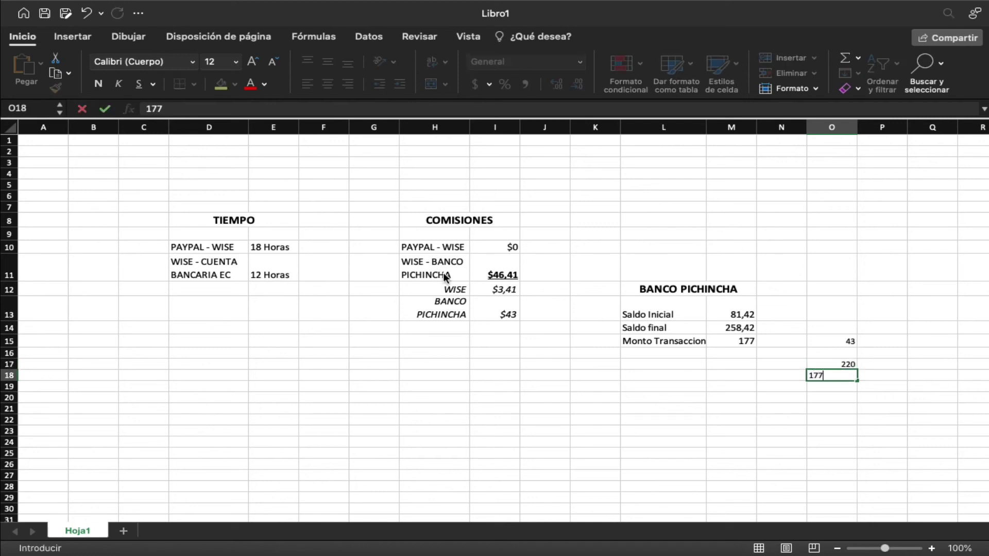
key(Return)
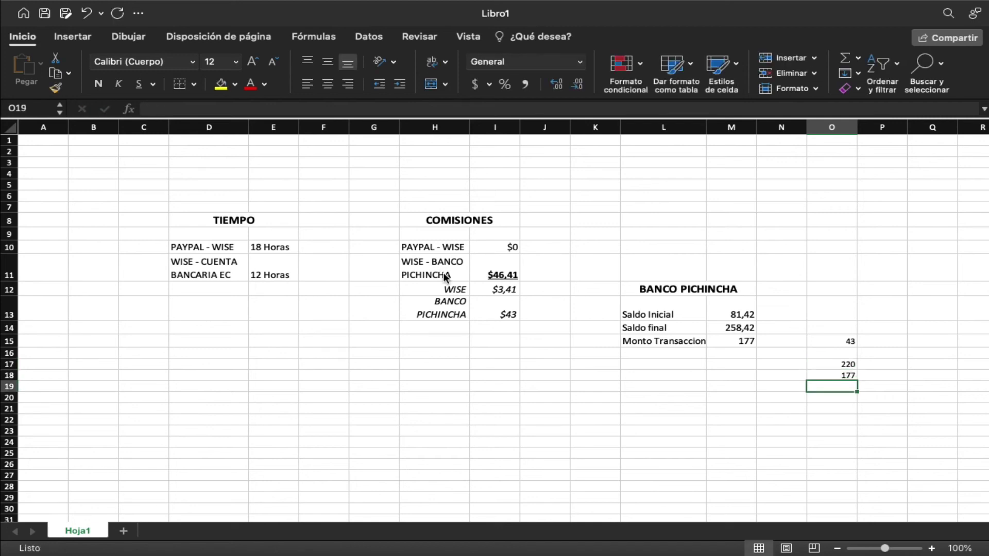
Calculate the difference between the two amounts in cell O19 with the formula =O17-O18.
text(=)
key(Up)
key(Up)
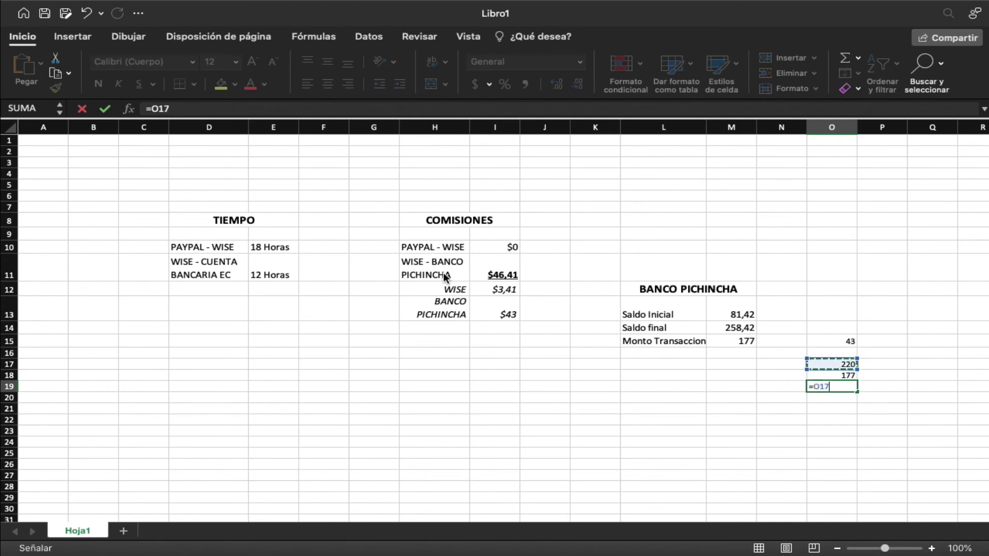
text(-)
key(Down)
key(Up)
key(Up)
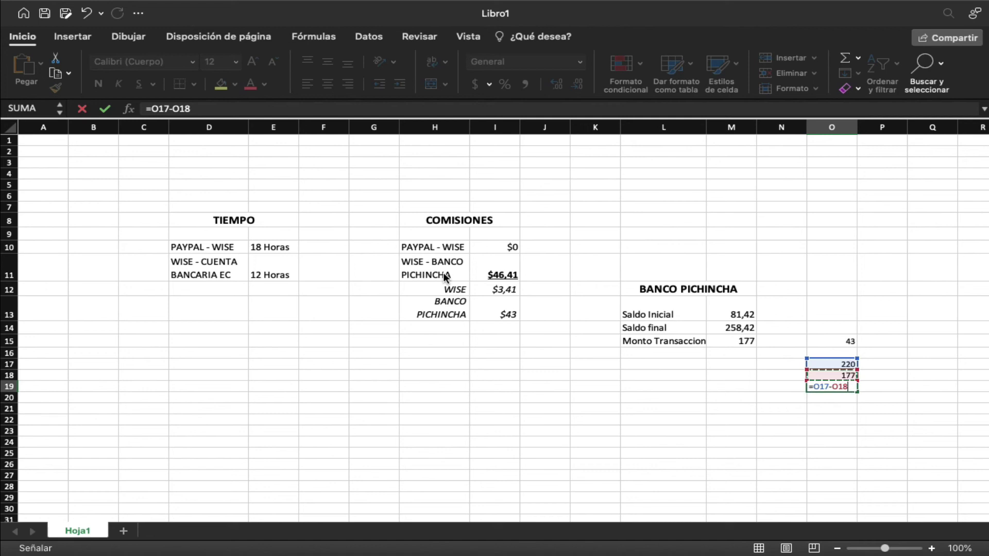
key(Return)
key(Up)
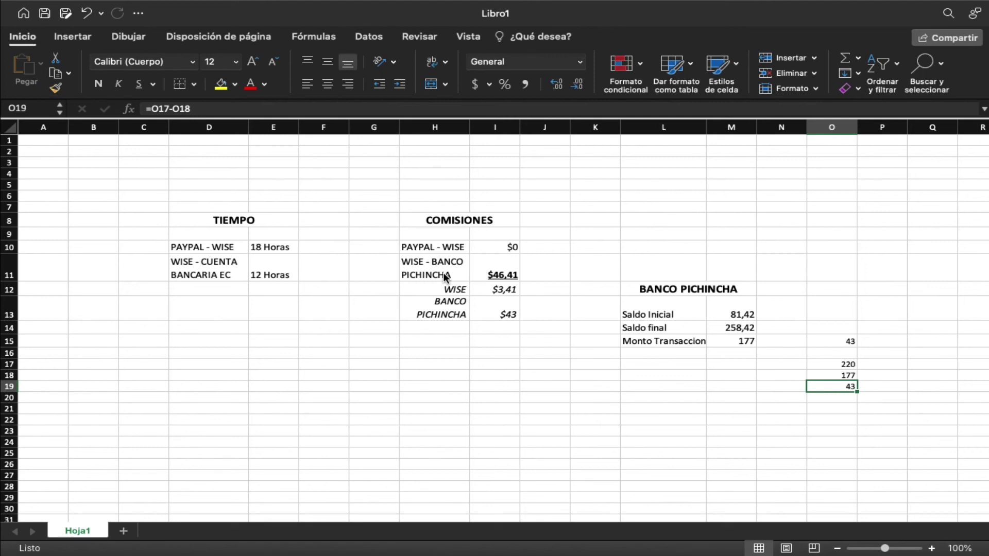
Go back to the COMISIONES table and check the Banco Pichincha fee, the combined WISE - BANCO PICHINCHA fee and the Wise fee.
key(Up)
key(Left)
key(Left)
key(Left)
key(Left)
key(Left)
key(Left)
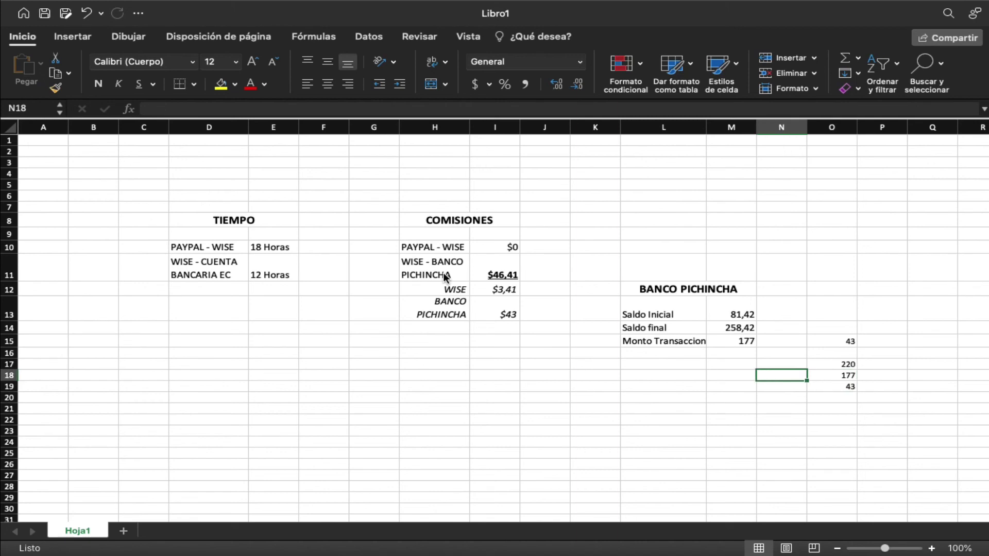
key(Up)
key(Up)
key(Up)
key(Up)
key(Up)
key(Up)
key(Up)
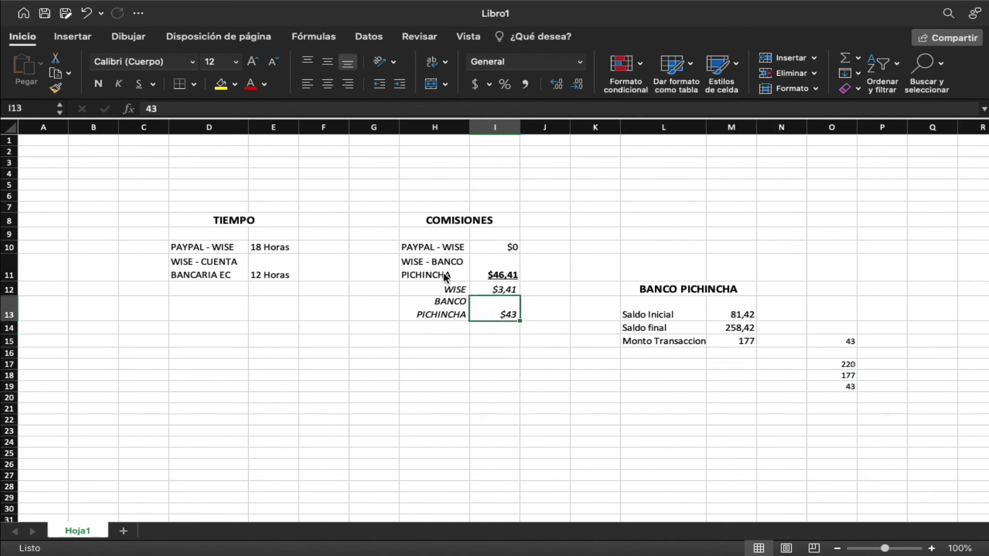
key(Left)
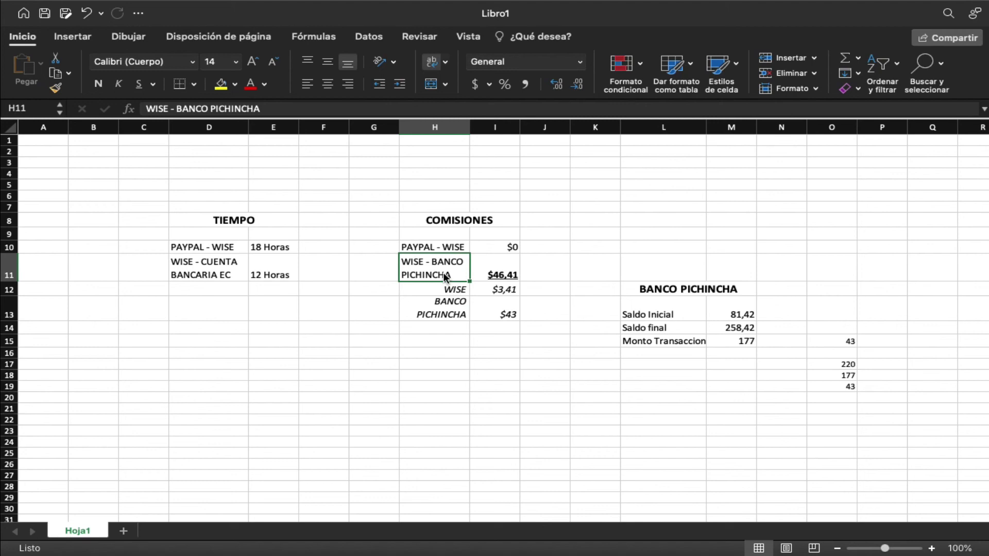
key(Right)
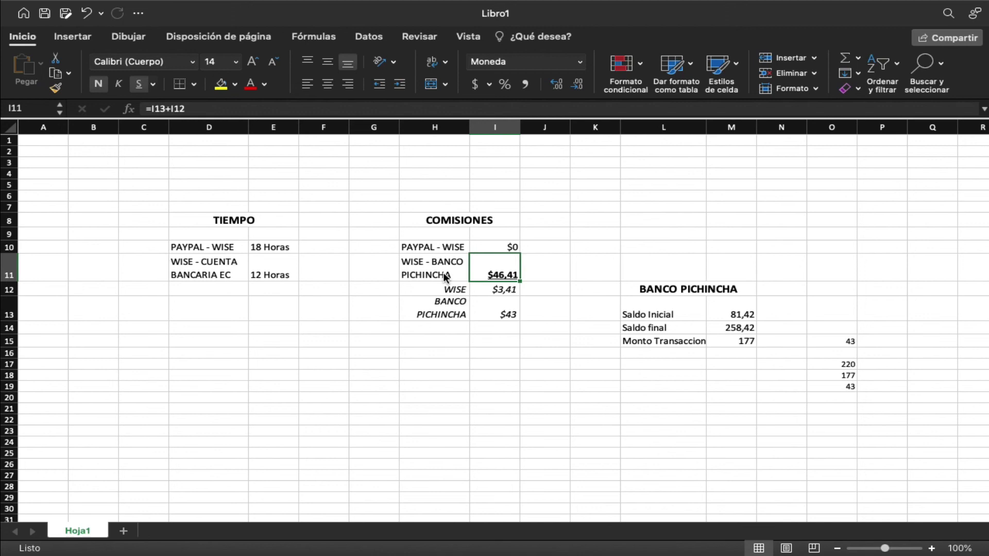
key(Down)
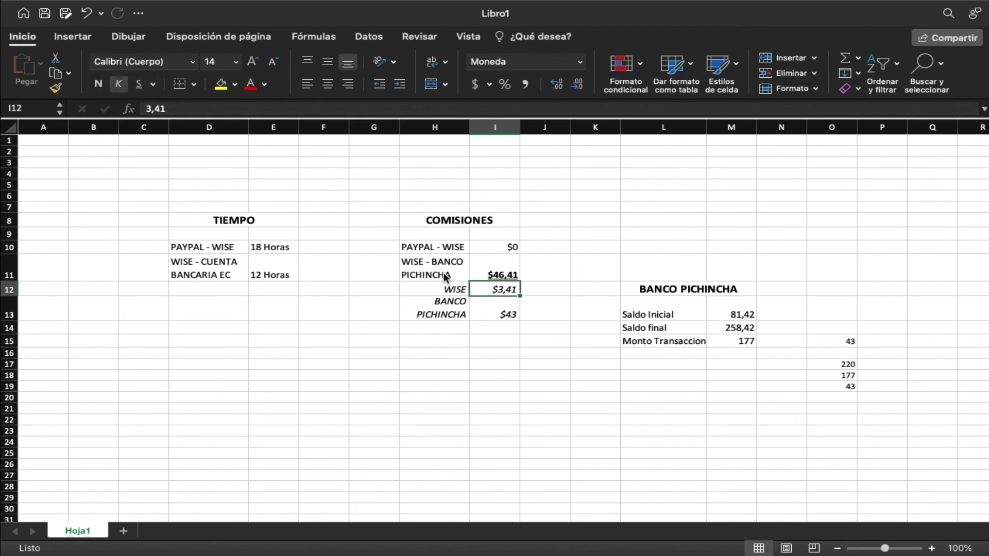